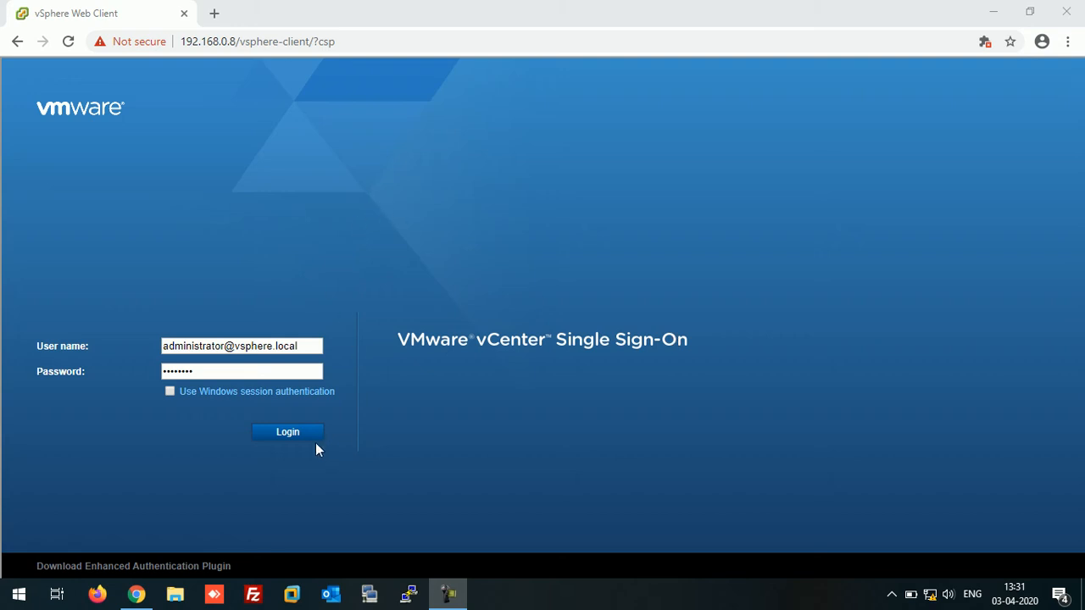
Log in to vCenter 192.168.0.8 Single Sign-On with the administrator user name and password.
left_click(289, 439)
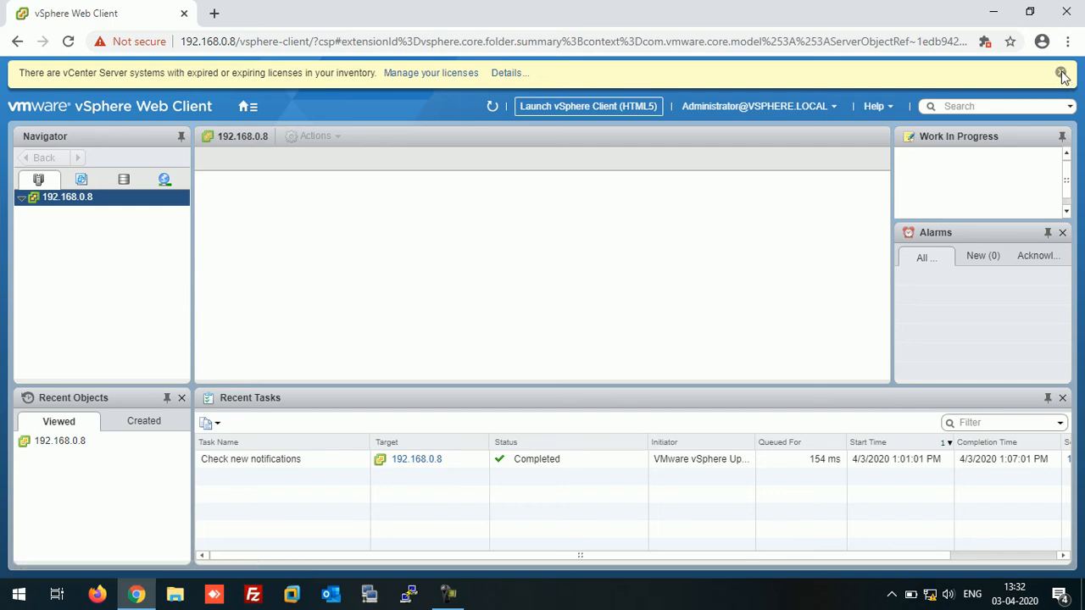
Close the expiring-licence warning banner above the 192.168.0.8 summary.
left_click(1061, 73)
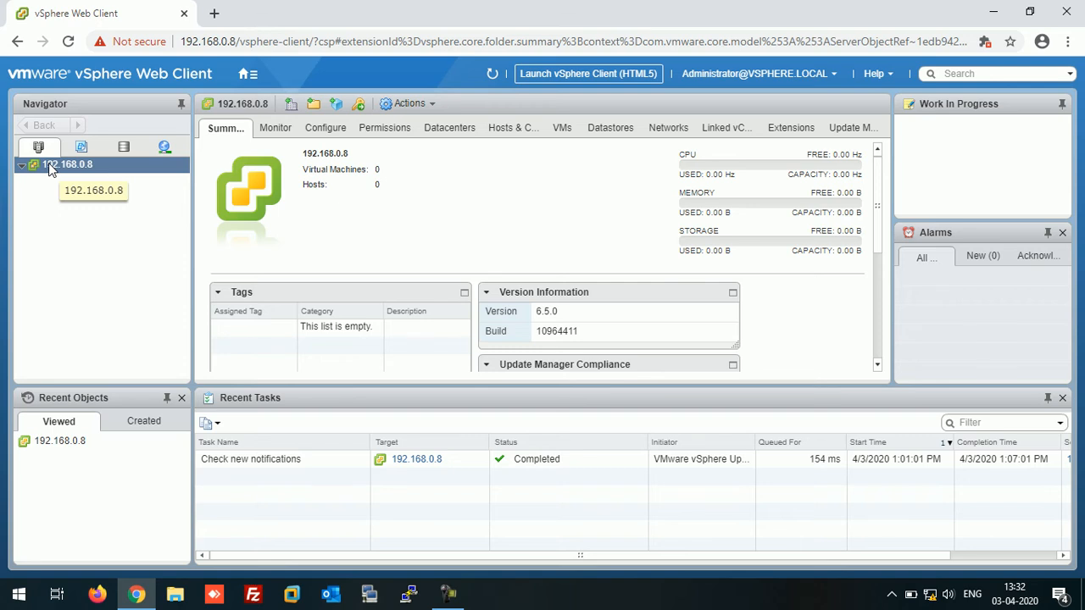
Create a datacenter named TEST under vCenter 192.168.0.8 and select it in the Navigator.
right_click(50, 171)
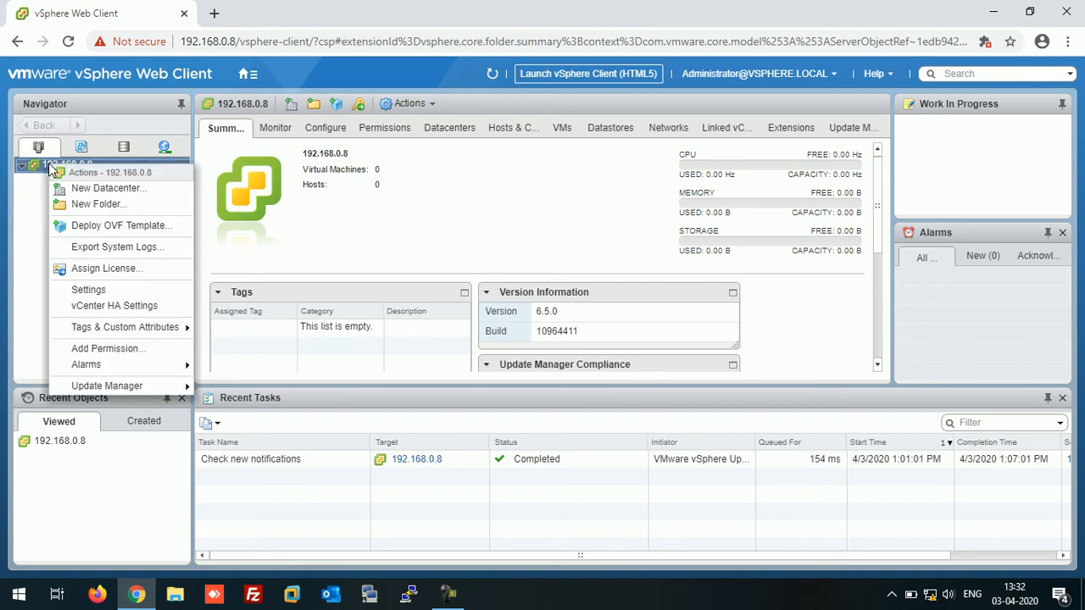
left_click(91, 190)
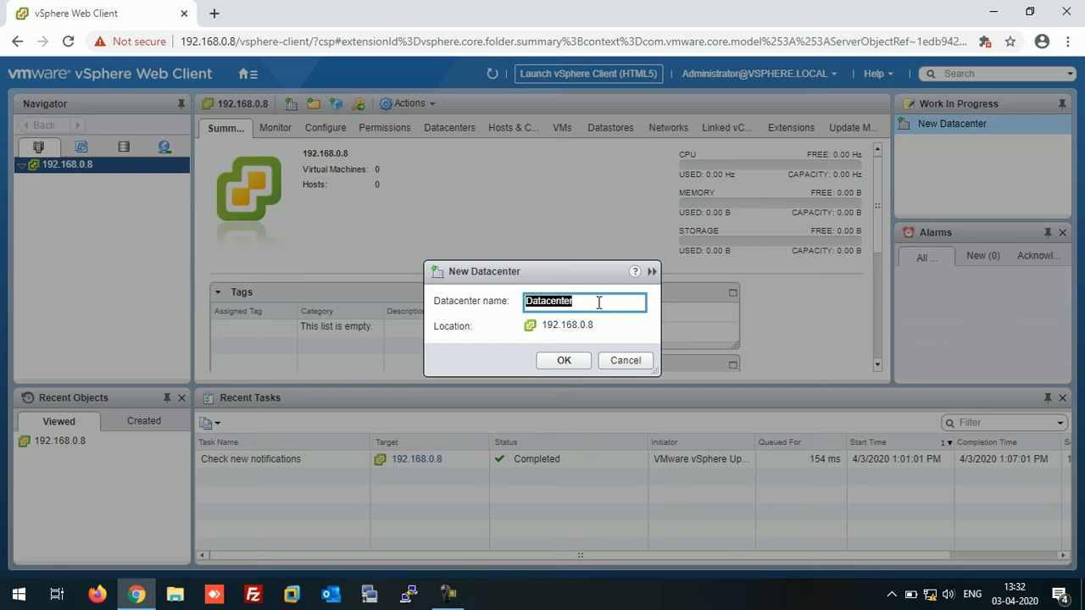
type("TEST")
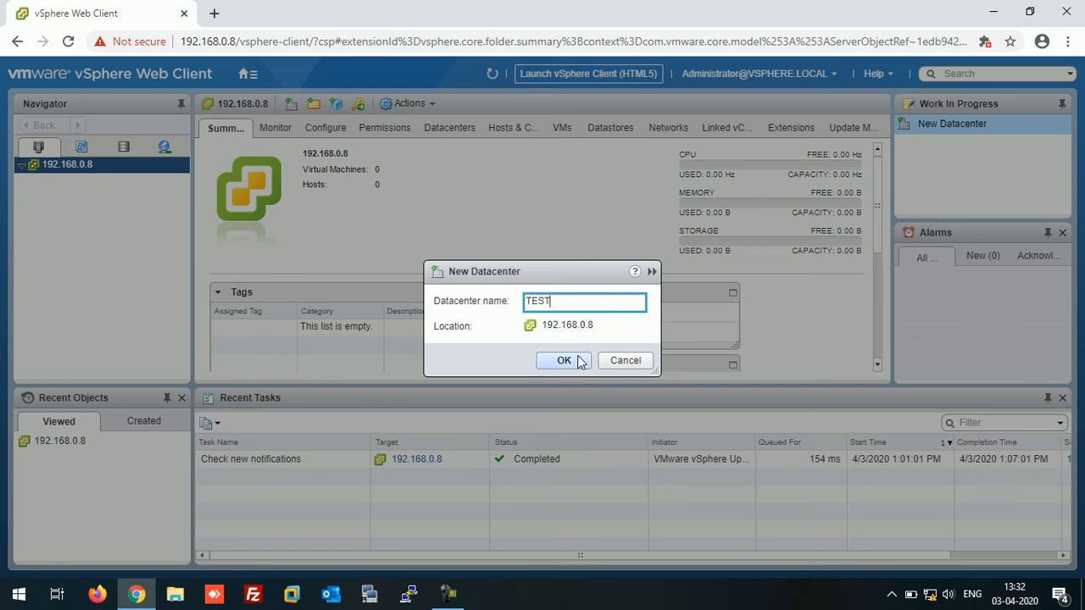
left_click(564, 360)
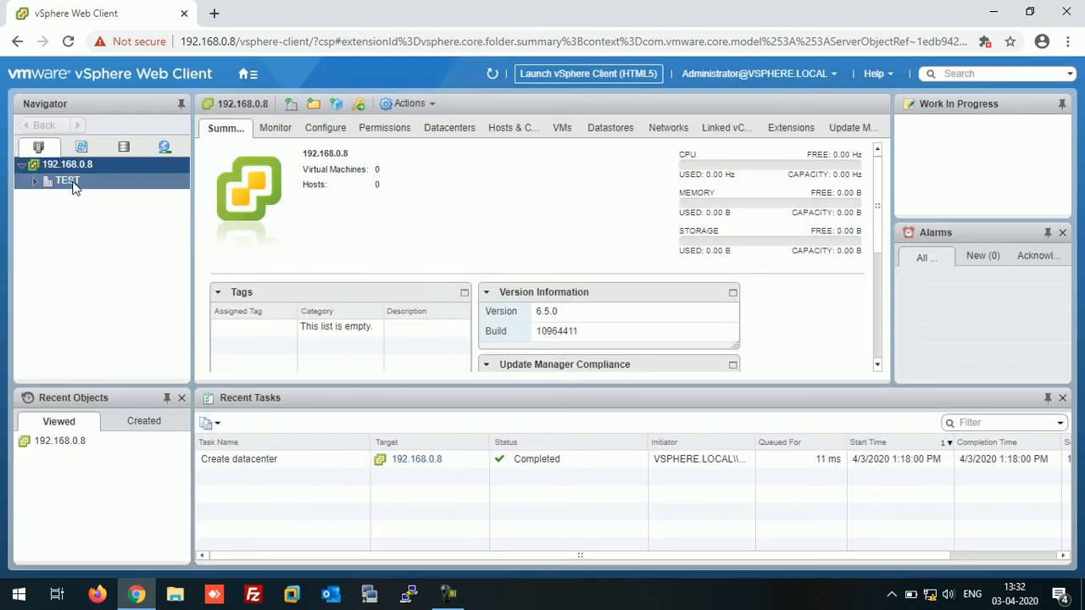
left_click(35, 182)
left_click(67, 182)
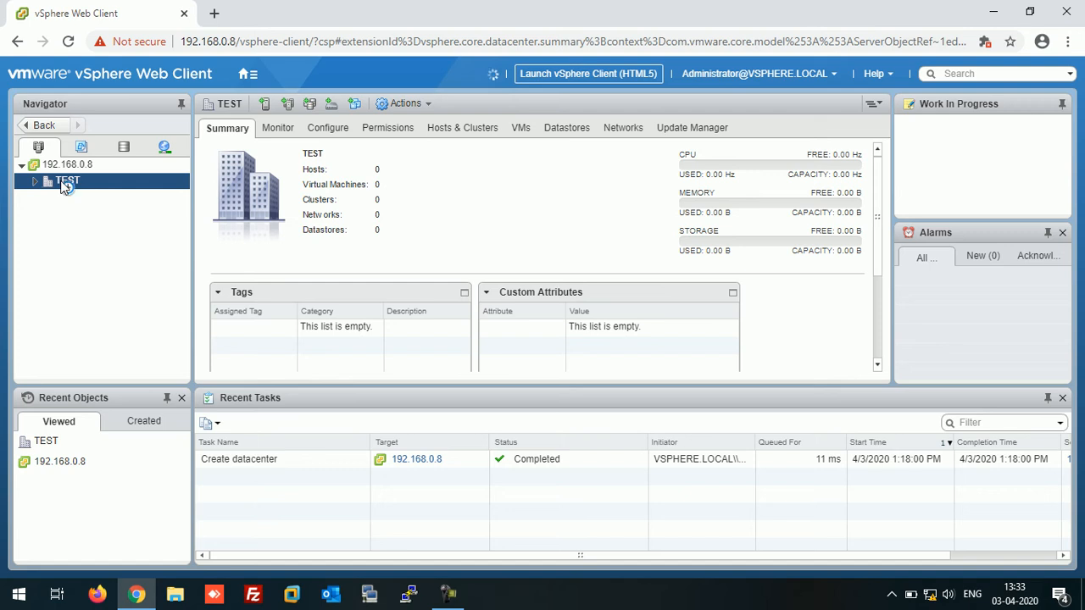
Start adding host 192.168.0.2 to TEST, connecting as root with its password.
right_click(64, 188)
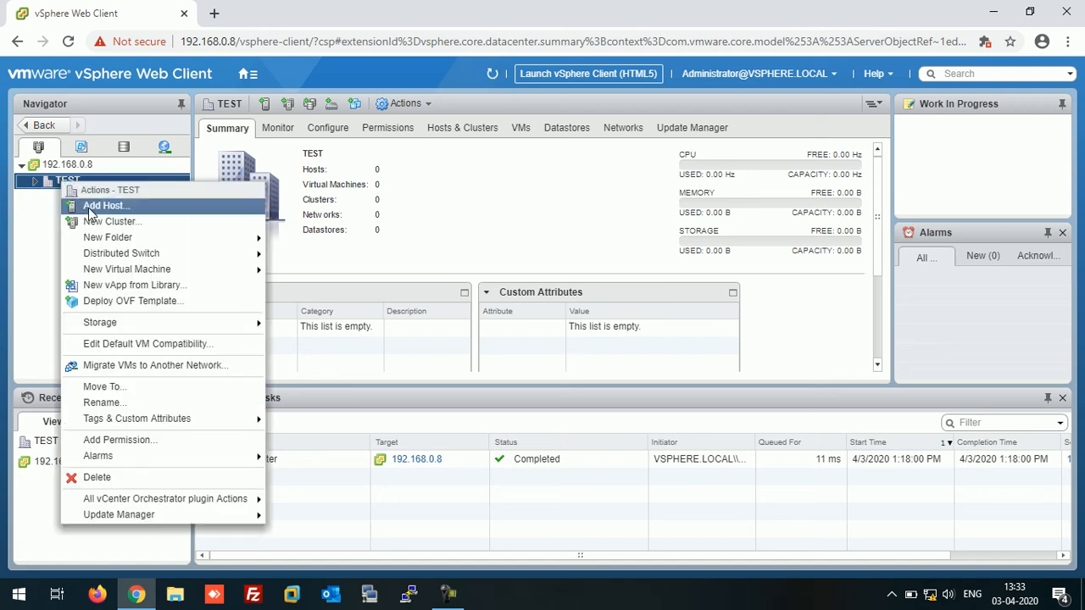
left_click(94, 207)
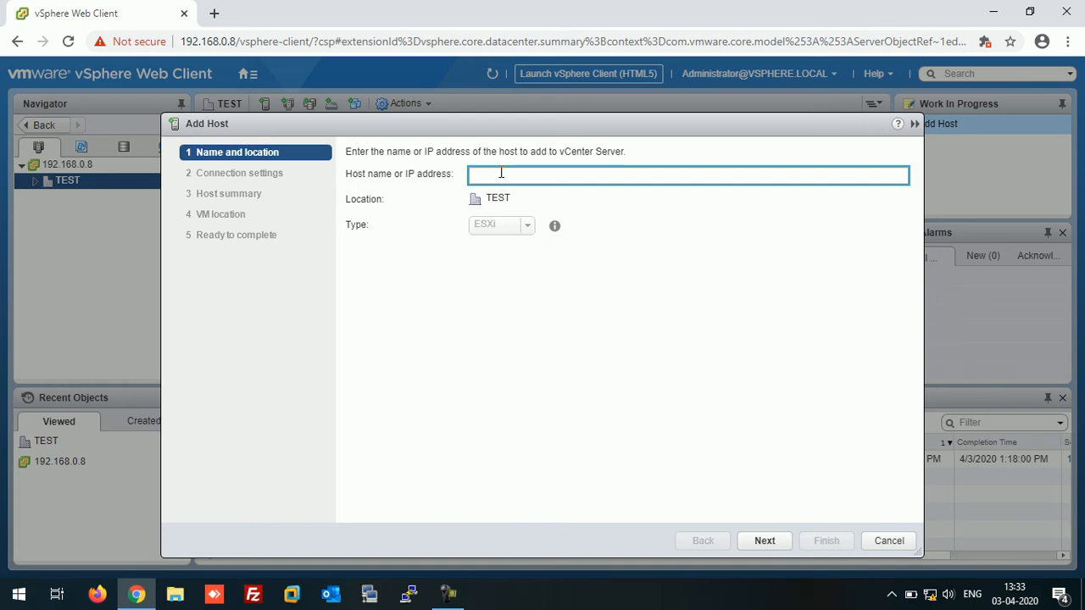
type("192.168.0.2")
left_click(764, 541)
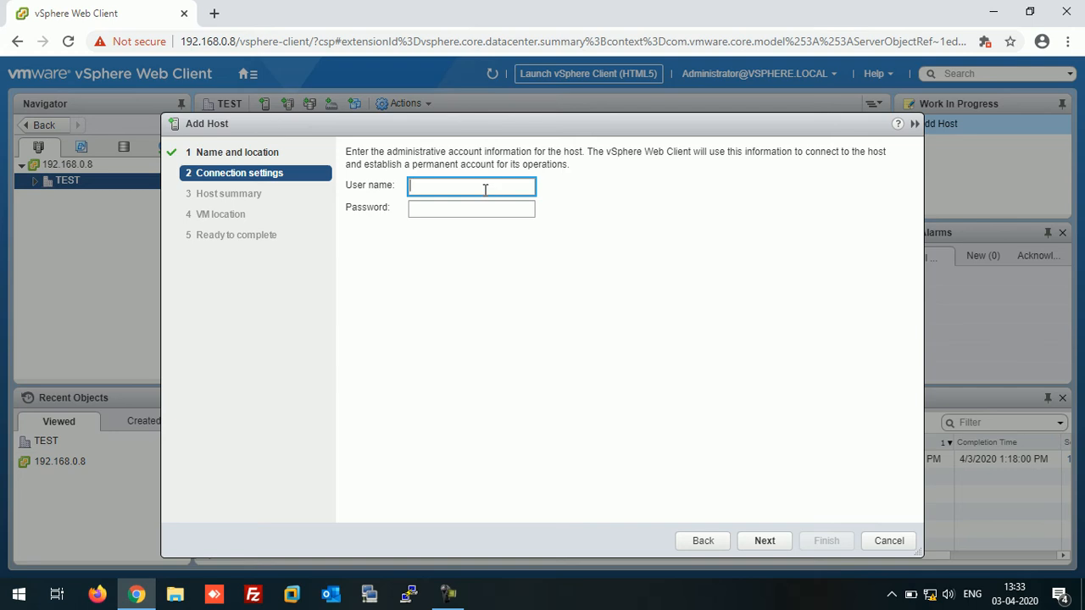
type("root")
key("Tab")
type("********")
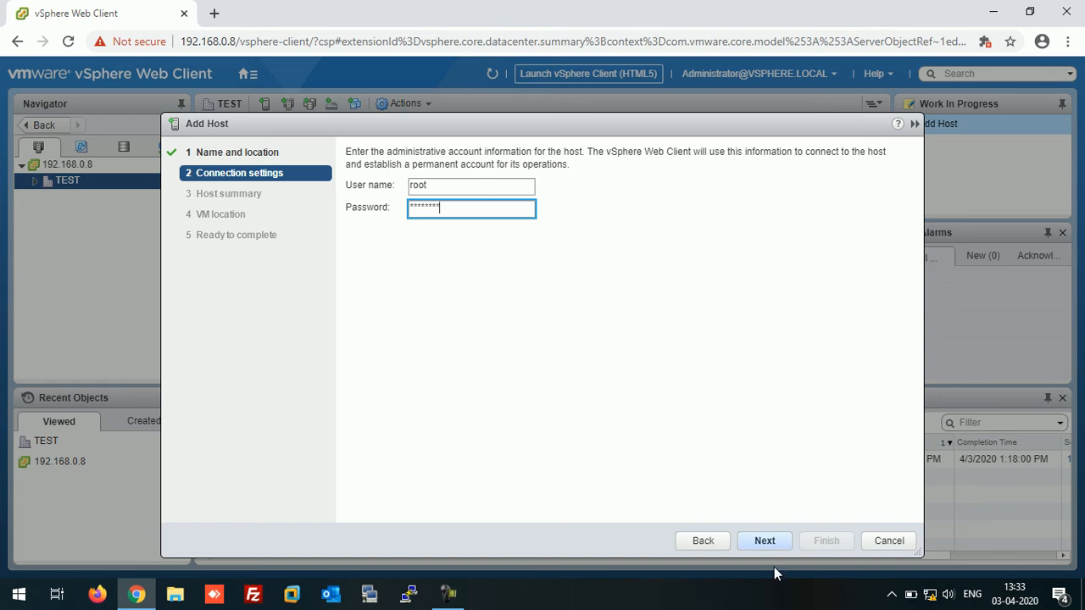
left_click(765, 540)
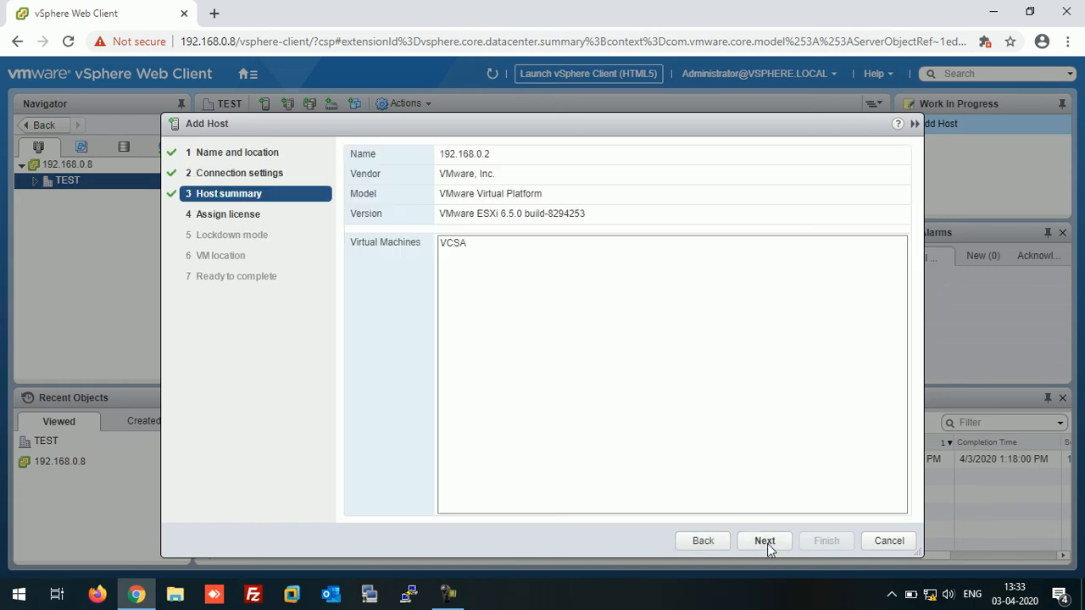
Complete the Add Host wizard with the evaluation licence, lockdown mode disabled and TEST as VM location.
left_click(765, 540)
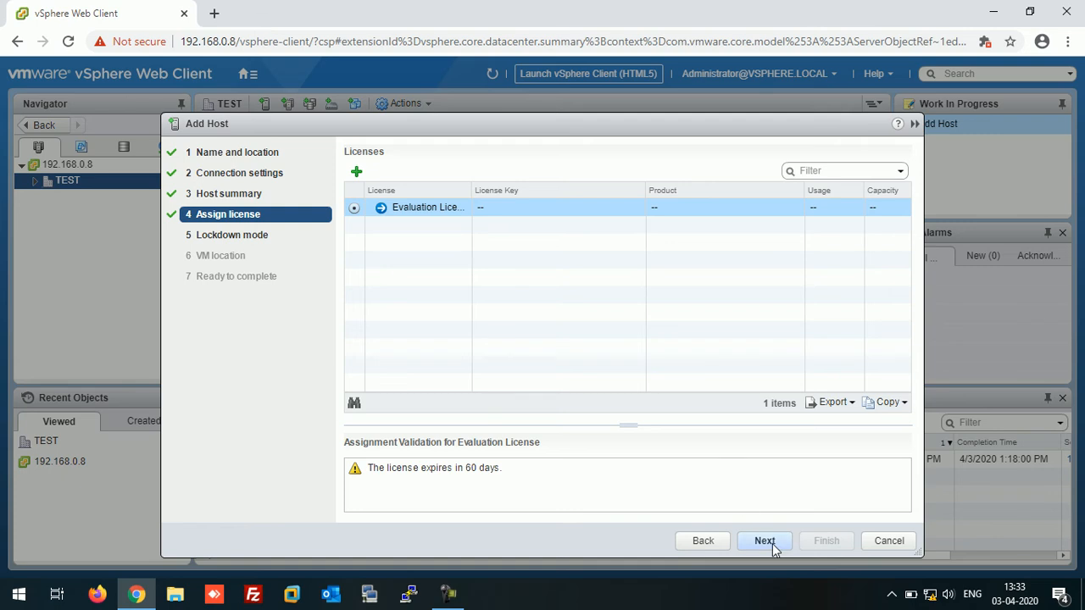
left_click(770, 541)
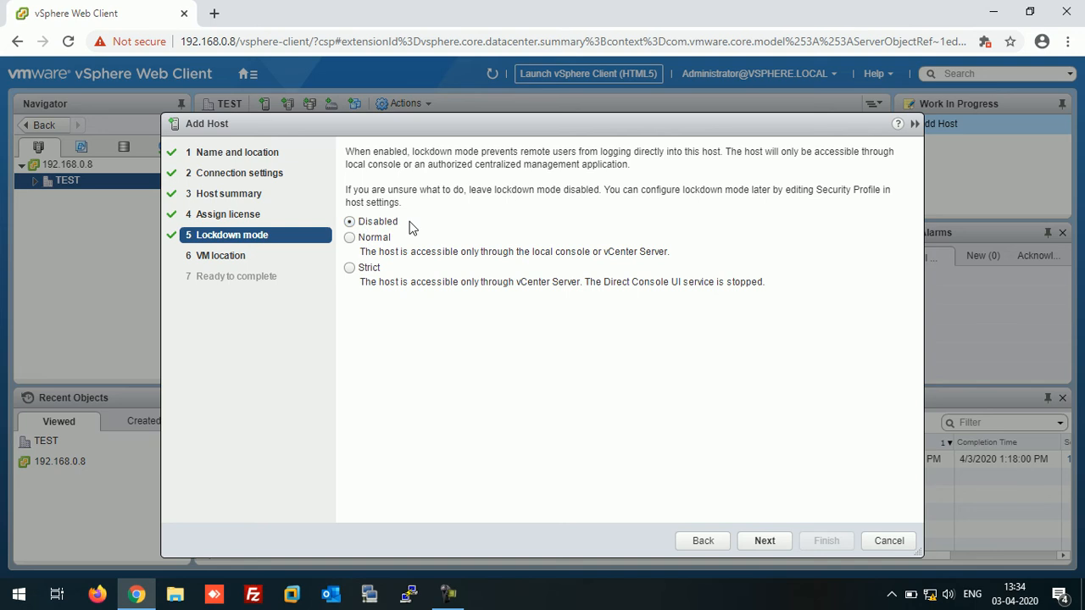
left_click(756, 545)
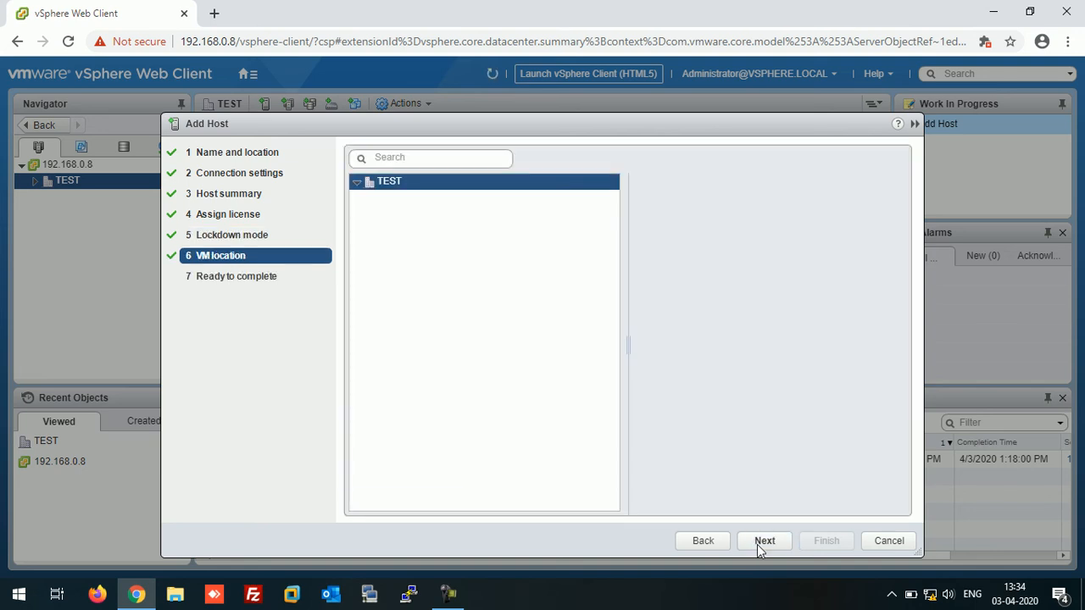
left_click(759, 544)
left_click(825, 541)
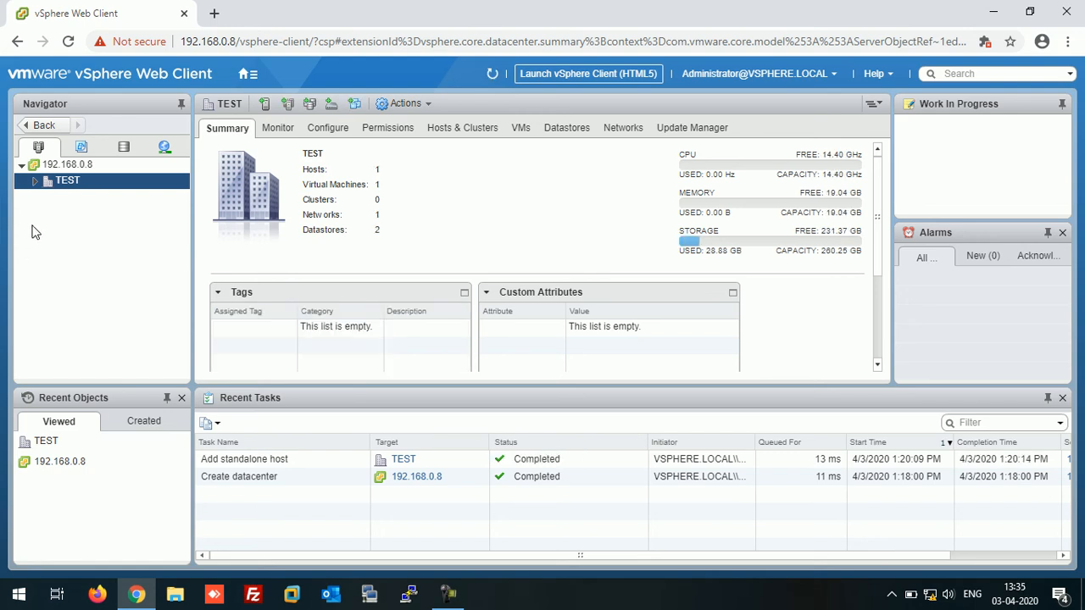
Expand TEST and host 192.168.0.2 in the Navigator, then select the VCSA virtual machine.
left_click(35, 181)
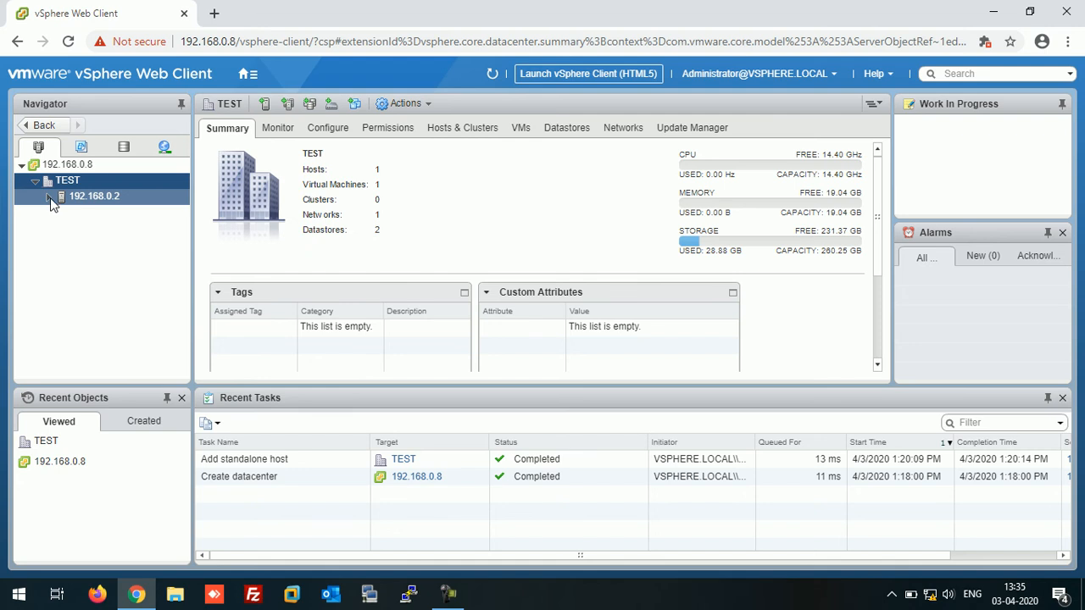
left_click(49, 197)
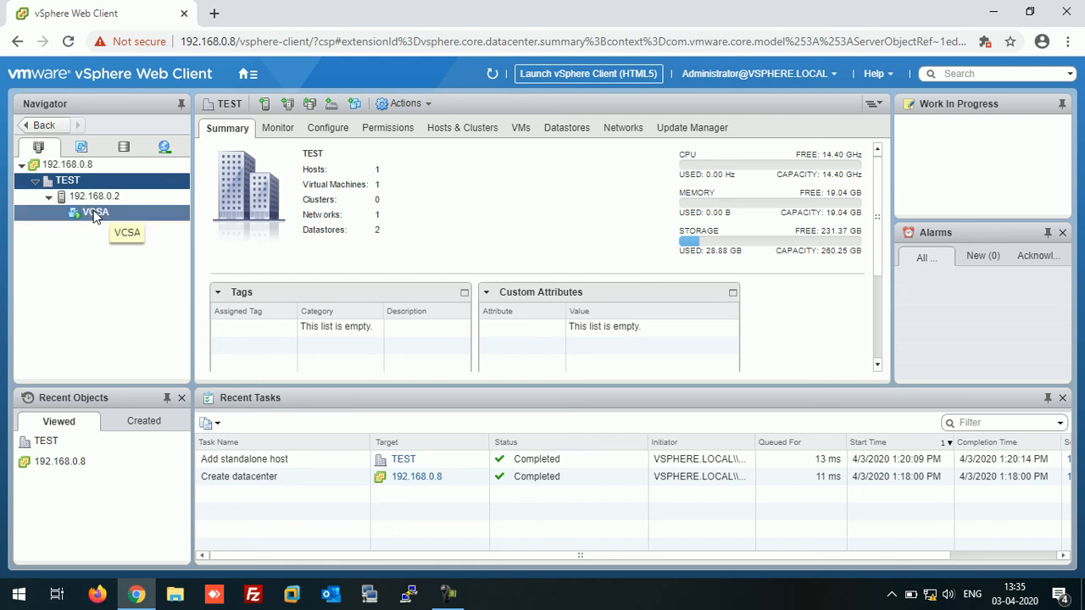
left_click(95, 214)
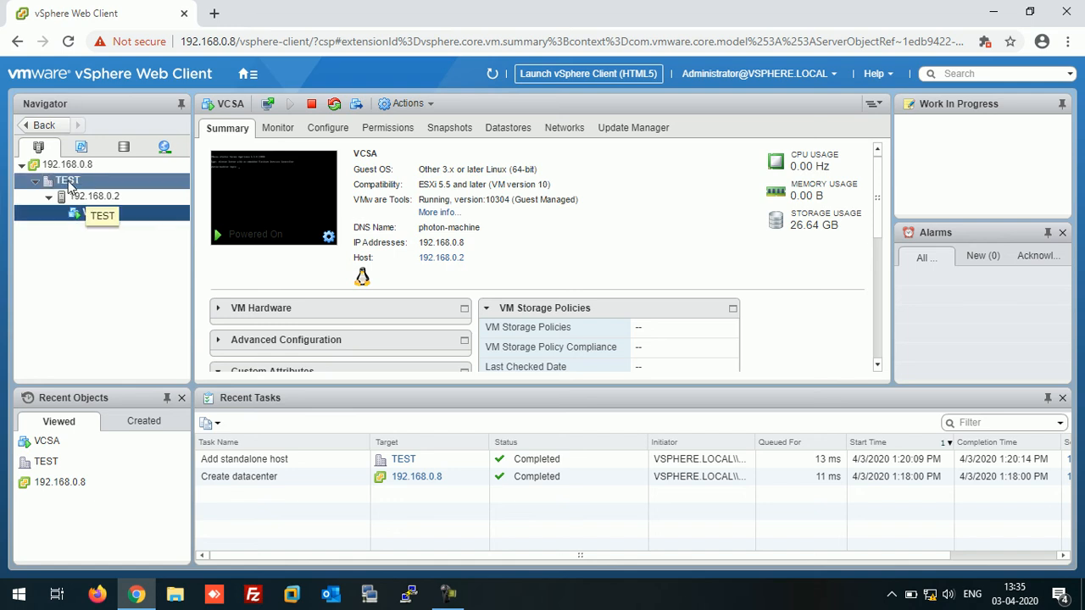
Start adding host 192.168.0.6 to TEST, connecting as root with its password.
right_click(70, 185)
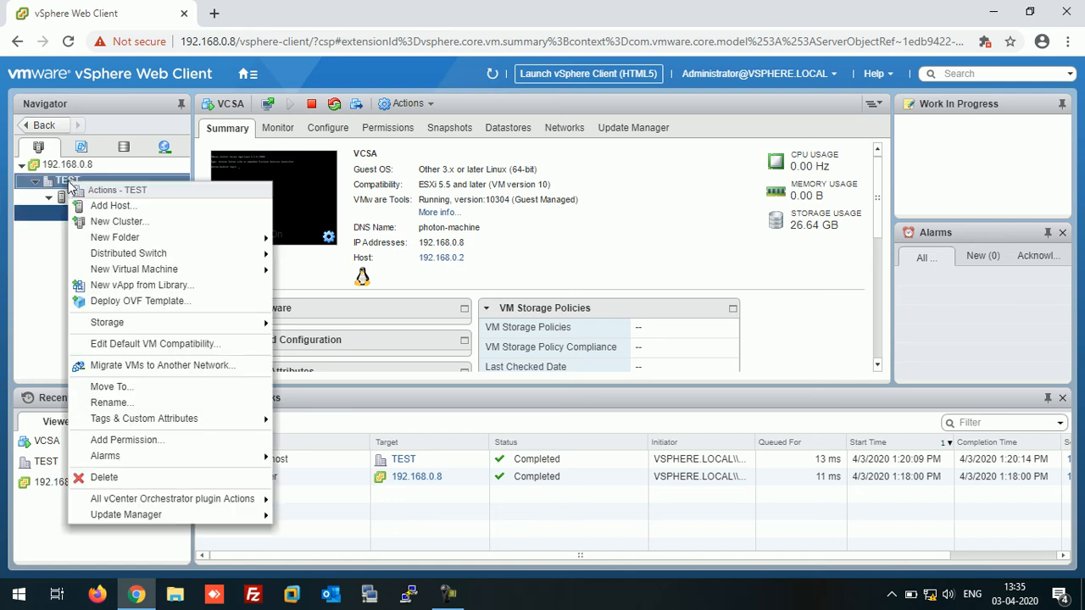
left_click(101, 207)
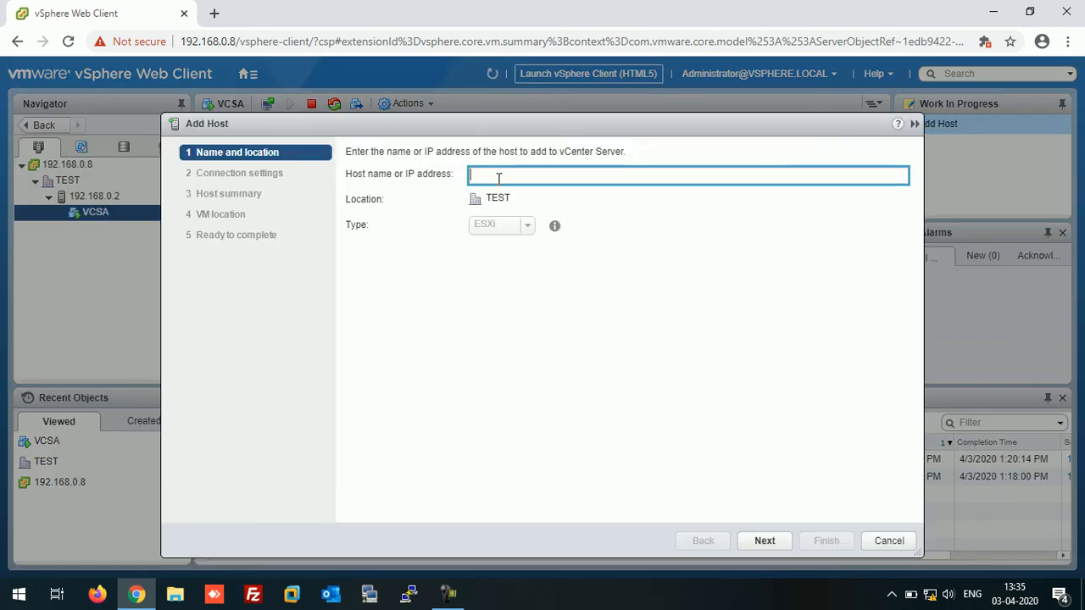
type("192.168.0.6")
left_click(757, 545)
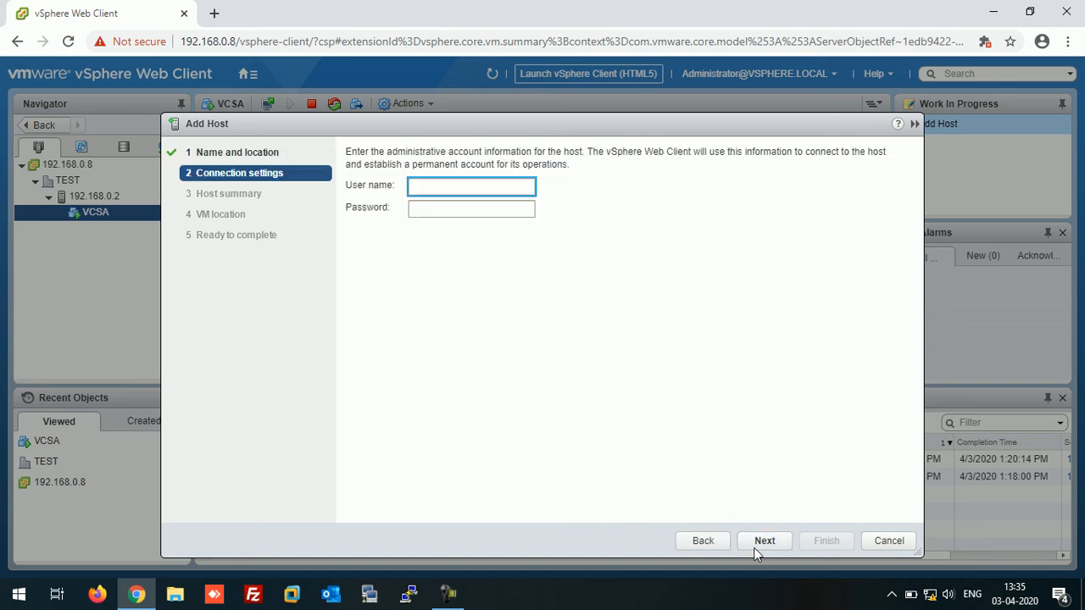
type("root")
key("Tab")
type("********")
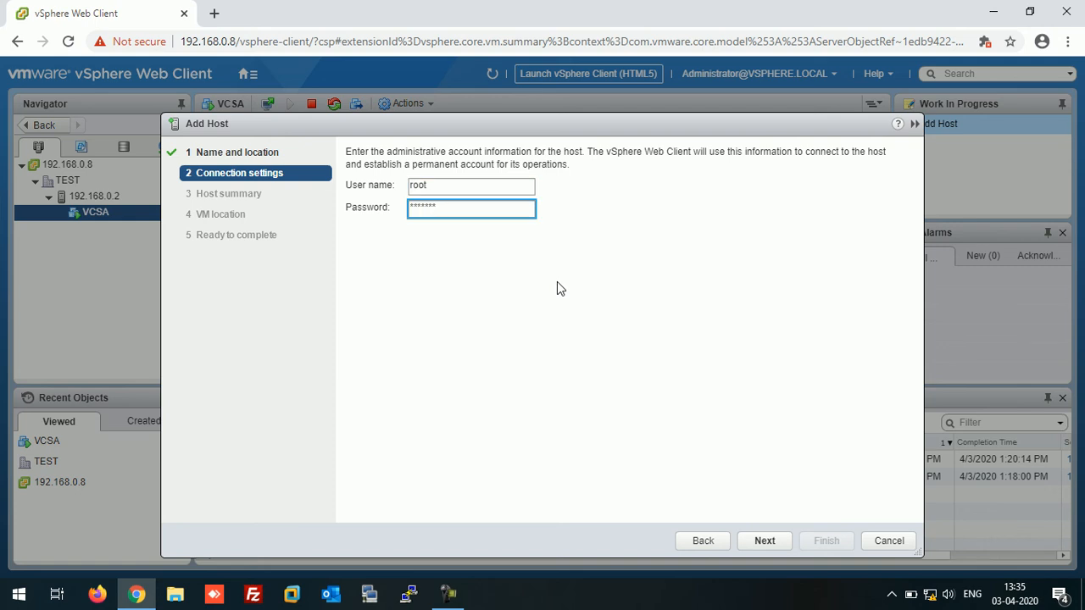
left_click(770, 540)
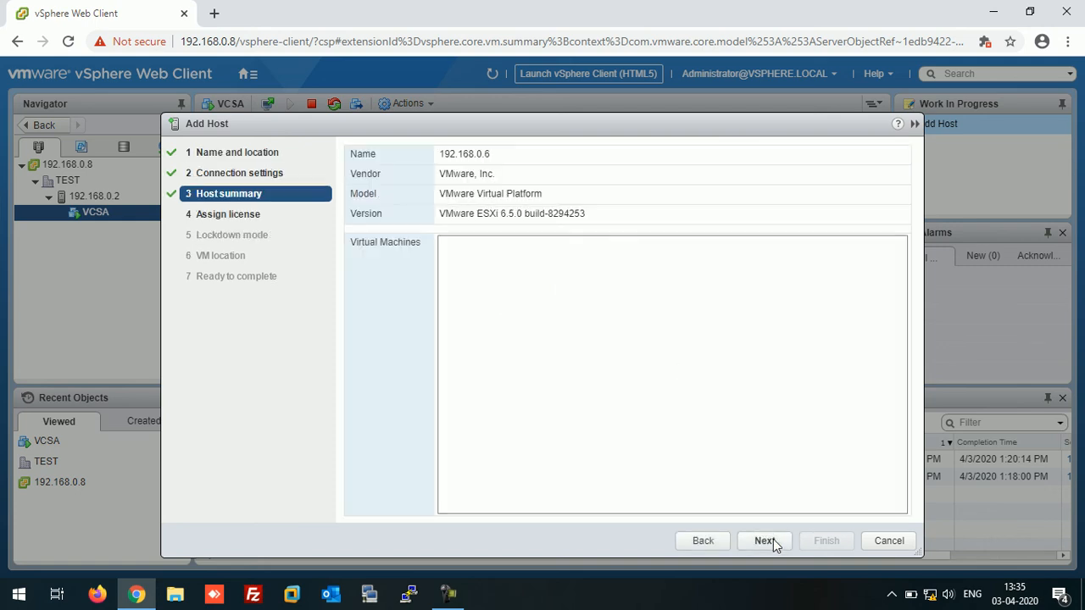
Finish the wizard with the evaluation licence, default lockdown mode and TEST as VM location.
left_click(773, 539)
left_click(774, 543)
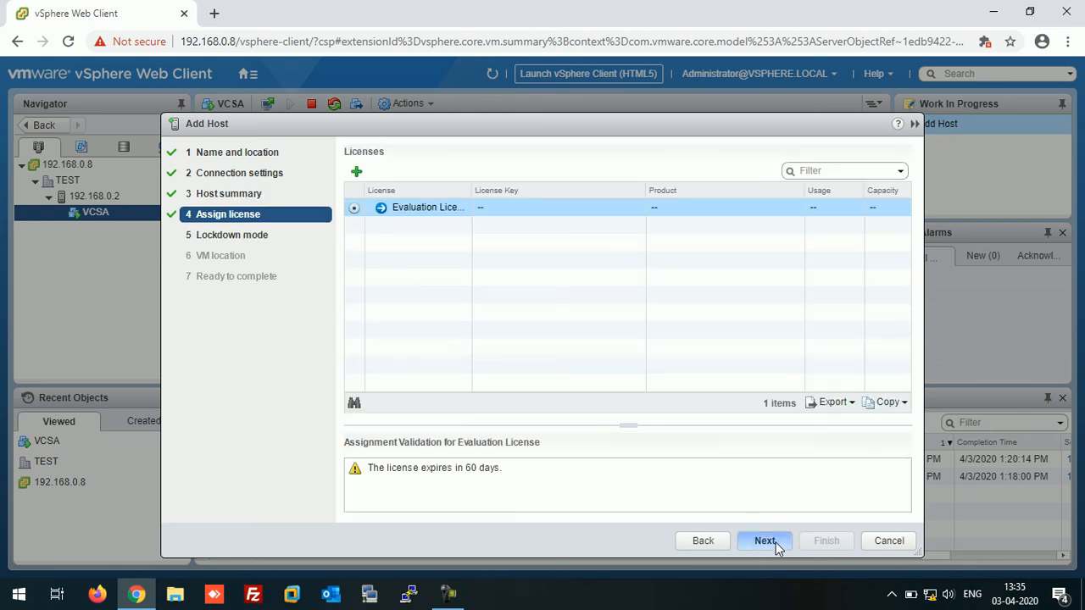
left_click(765, 541)
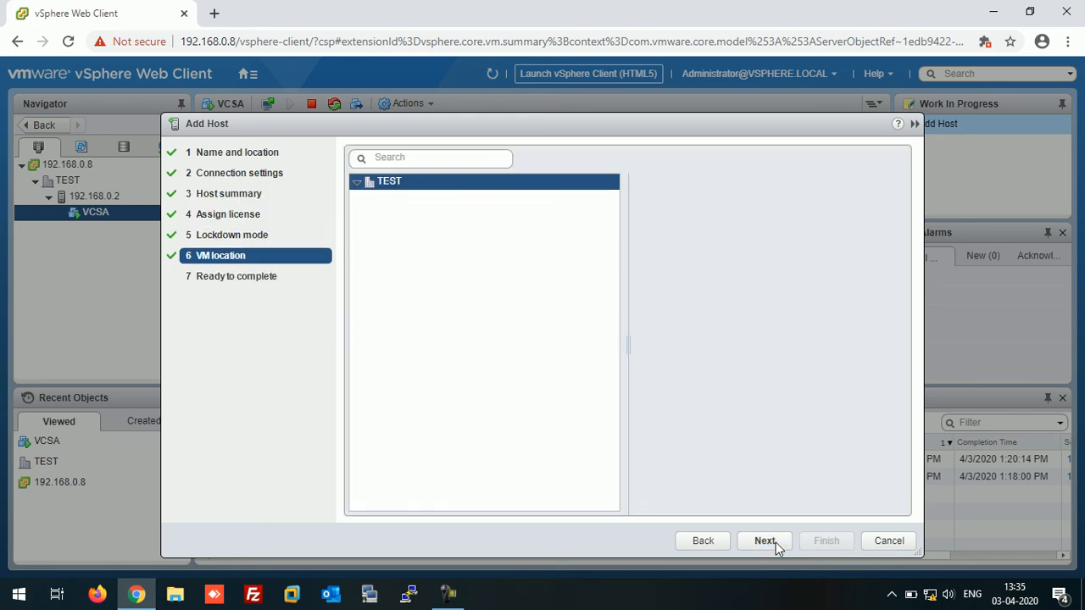
left_click(767, 541)
left_click(821, 541)
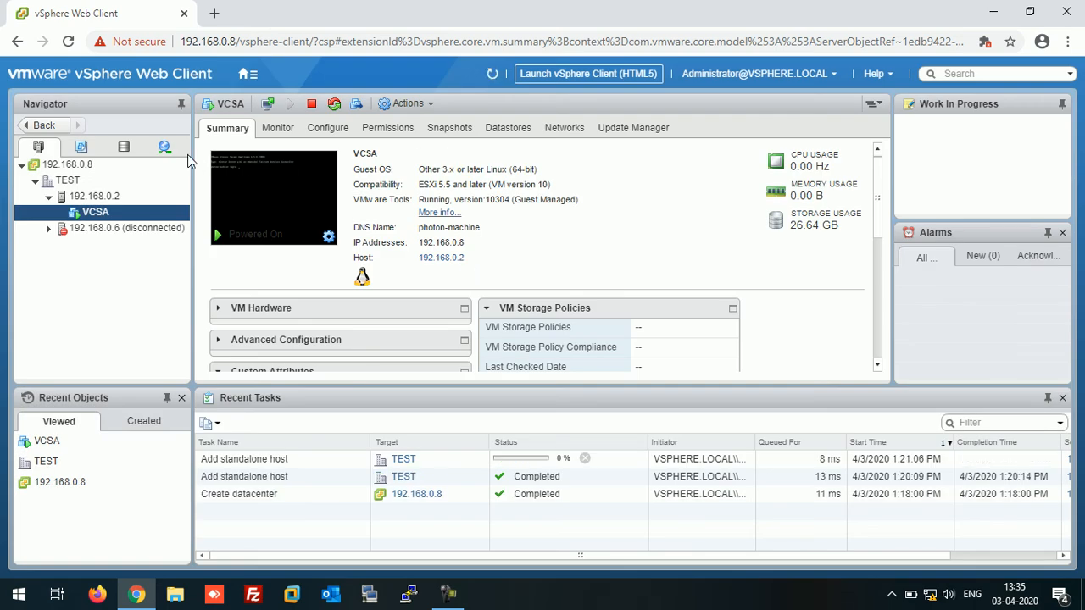
Start adding host 192.168.0.7 to TEST, connecting as root with its password.
right_click(66, 182)
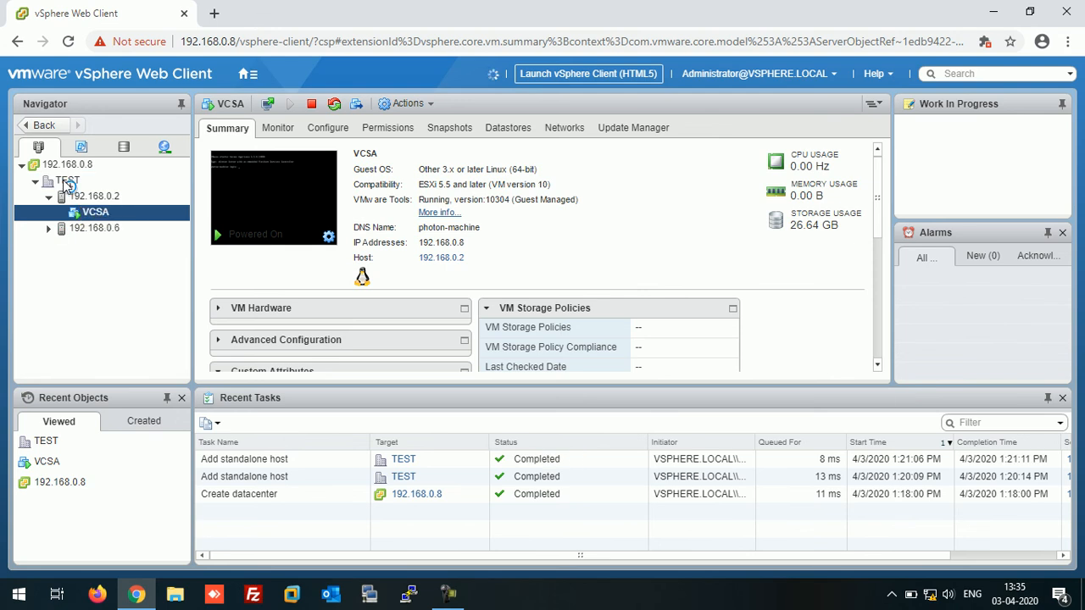
left_click(93, 205)
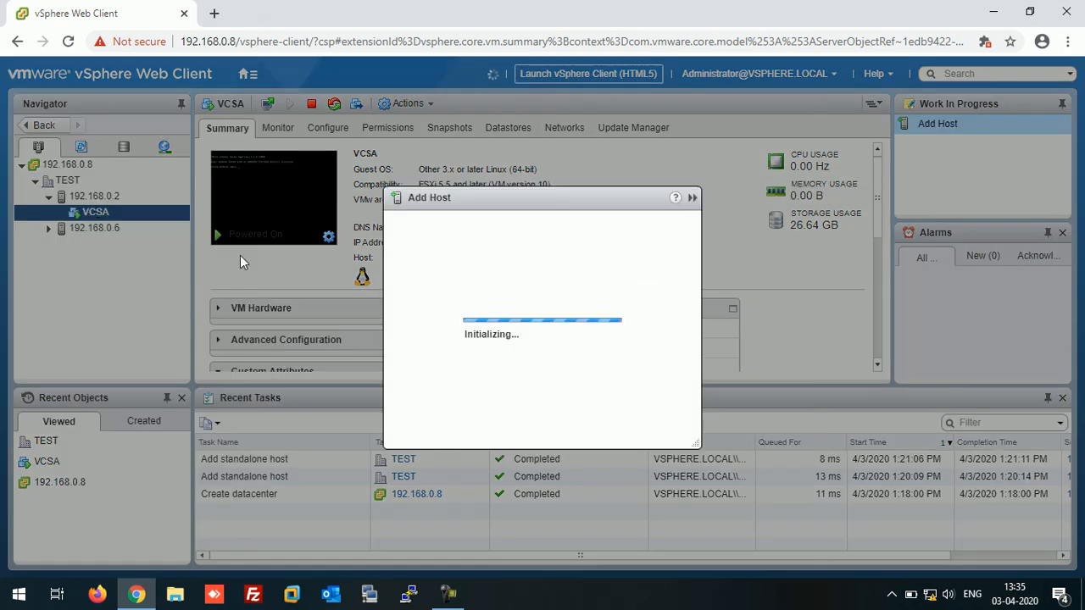
type("192.168.0.7")
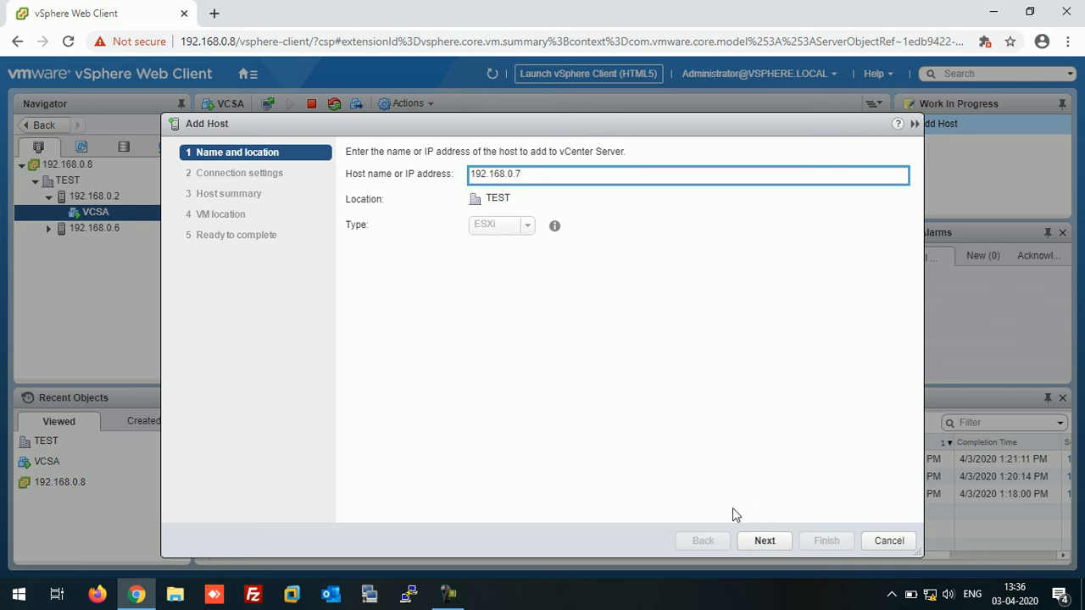
left_click(757, 546)
type("root")
key("Tab")
type("***")
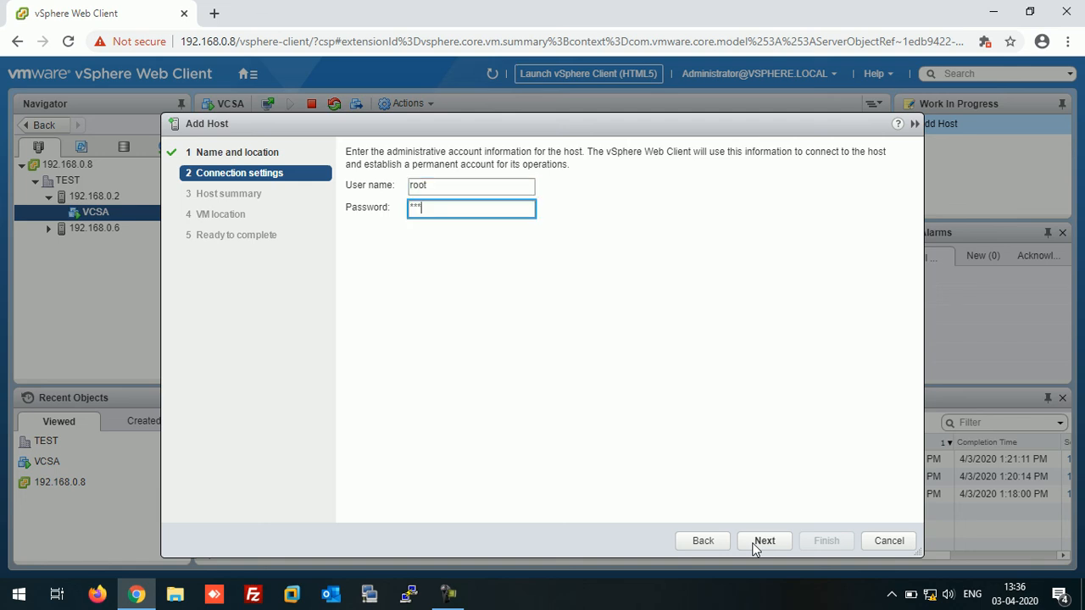
type("*****")
left_click(767, 540)
Finish the wizard with the evaluation licence, default lockdown mode and TEST as VM location.
left_click(766, 543)
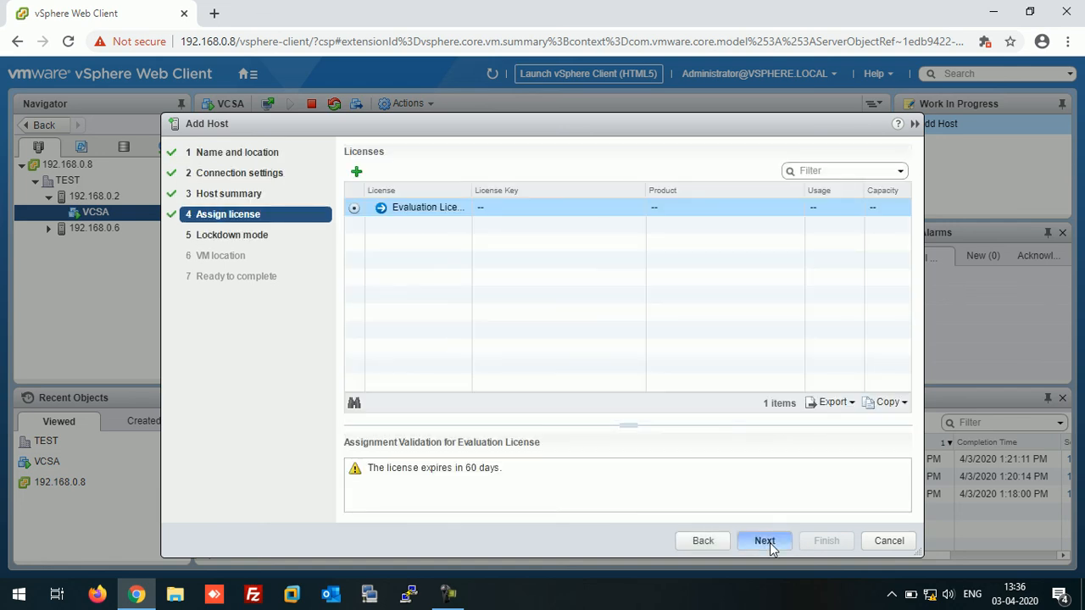
left_click(768, 542)
left_click(771, 542)
left_click(773, 543)
left_click(836, 542)
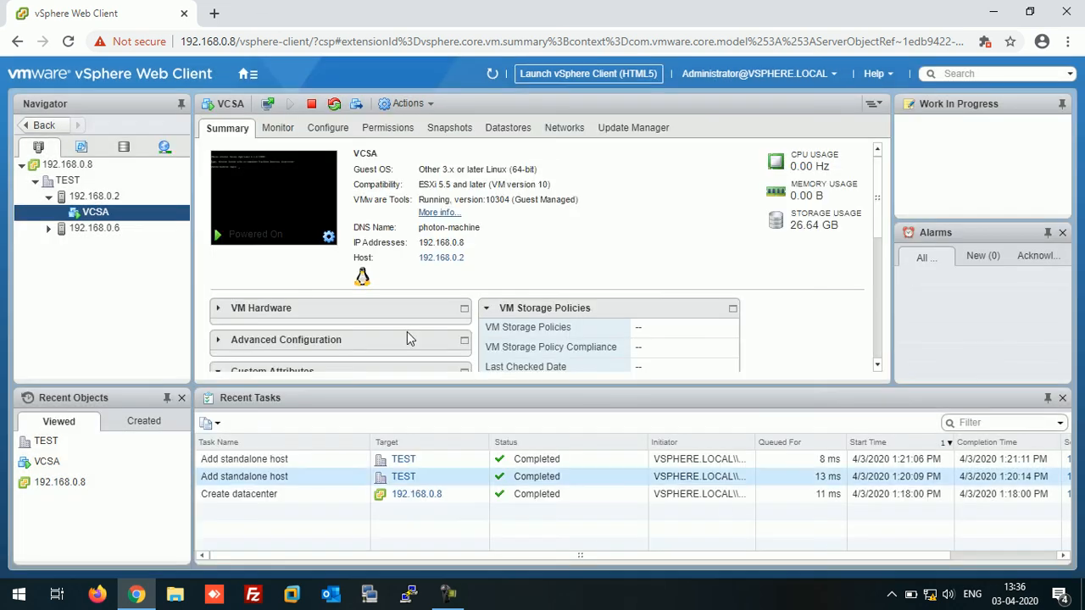
Collapse host 192.168.0.2 in the Navigator and display its Summary tab.
left_click(48, 198)
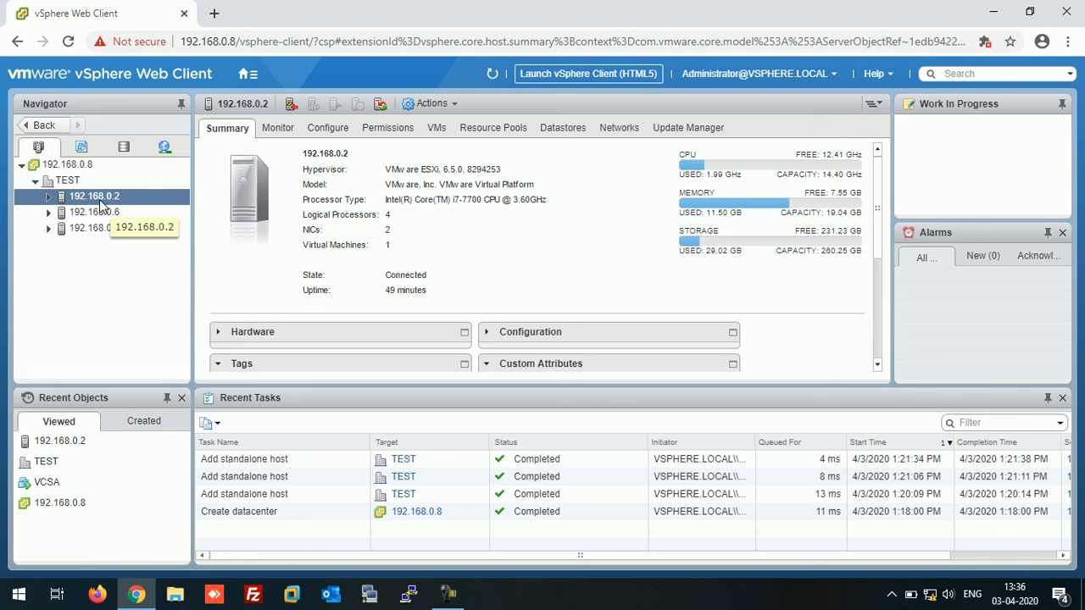
left_click(93, 213, "ctrl")
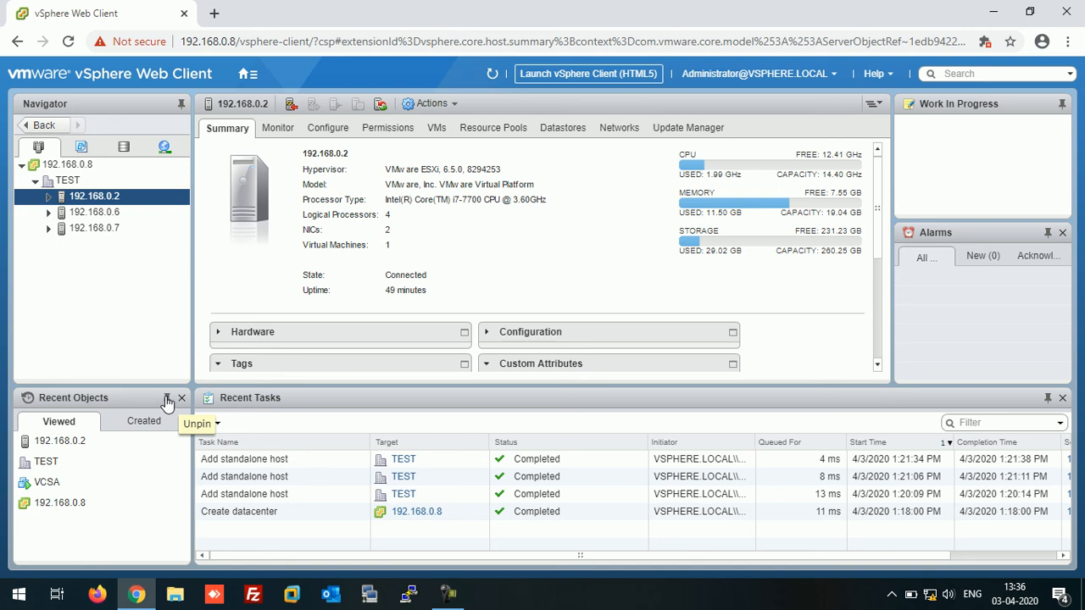
Unpin the Recent Objects, Recent Tasks, Alarms and Work In Progress panes.
left_click(167, 399)
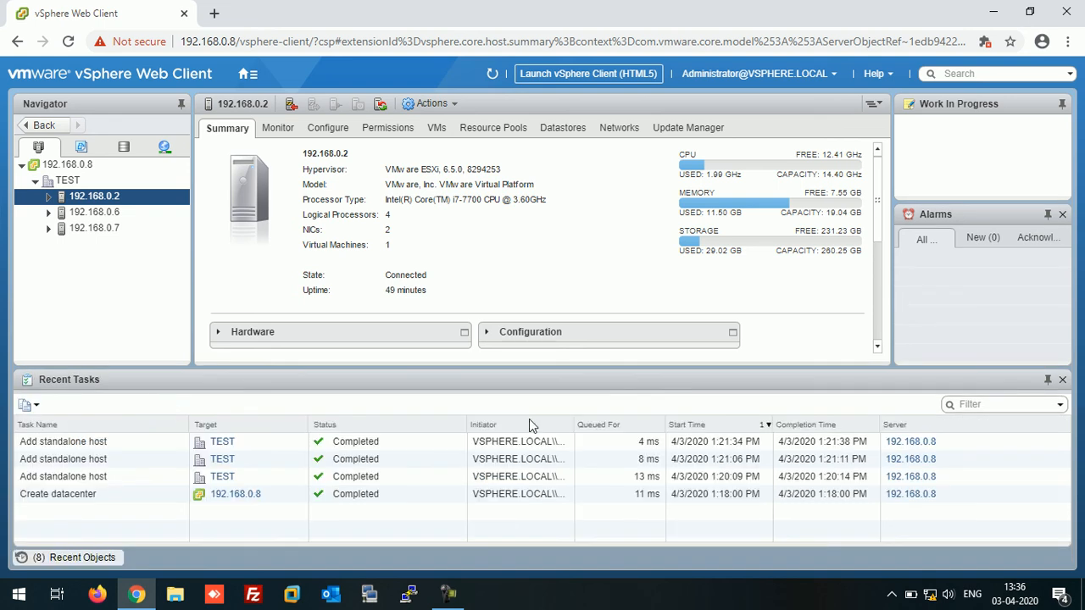
left_click(1050, 381)
left_click(1031, 395)
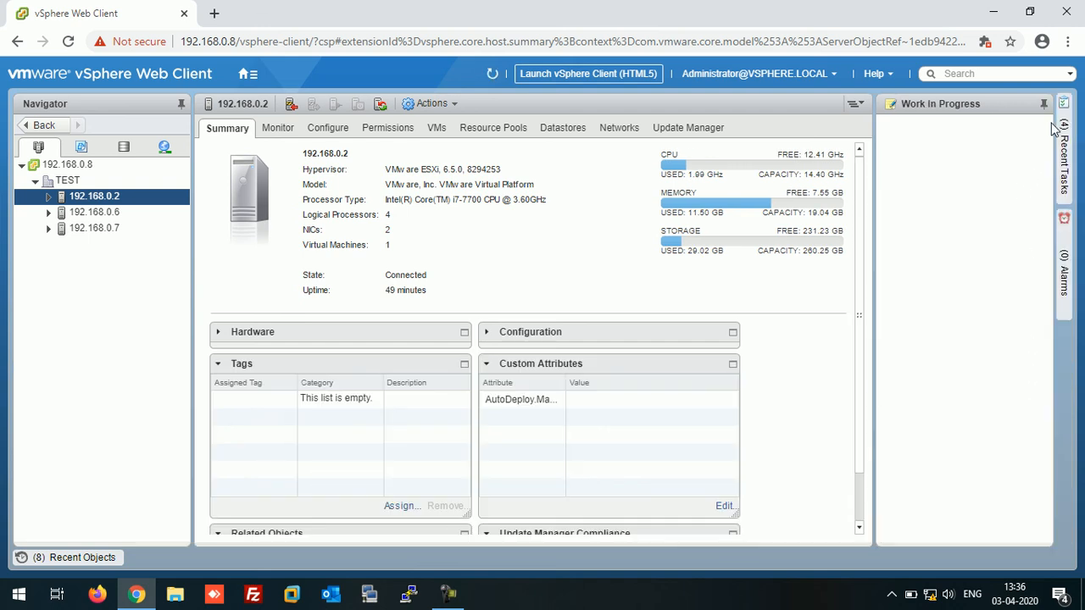
left_click(1043, 105)
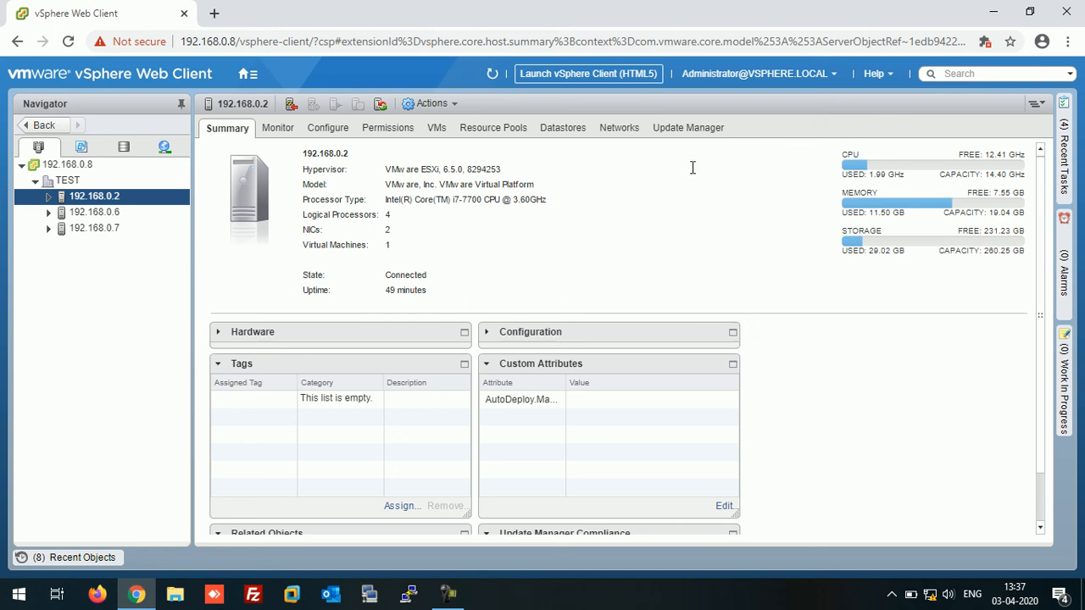
Briefly show and re-hide the collapsed Recent Objects, Work In Progress and Recent Tasks panes.
left_click(72, 558)
left_click(72, 559)
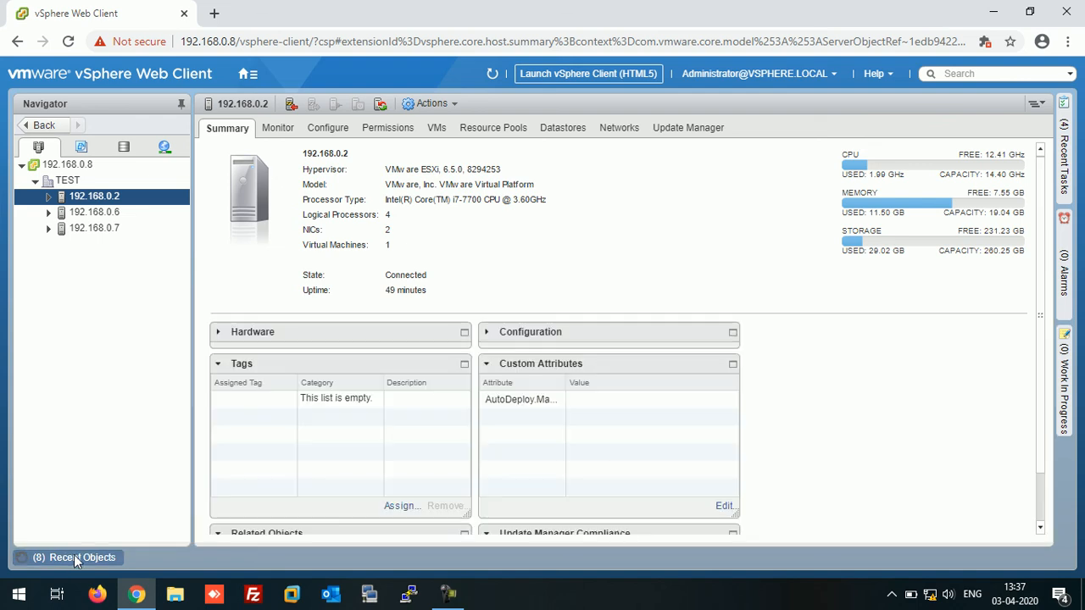
left_click(1070, 366)
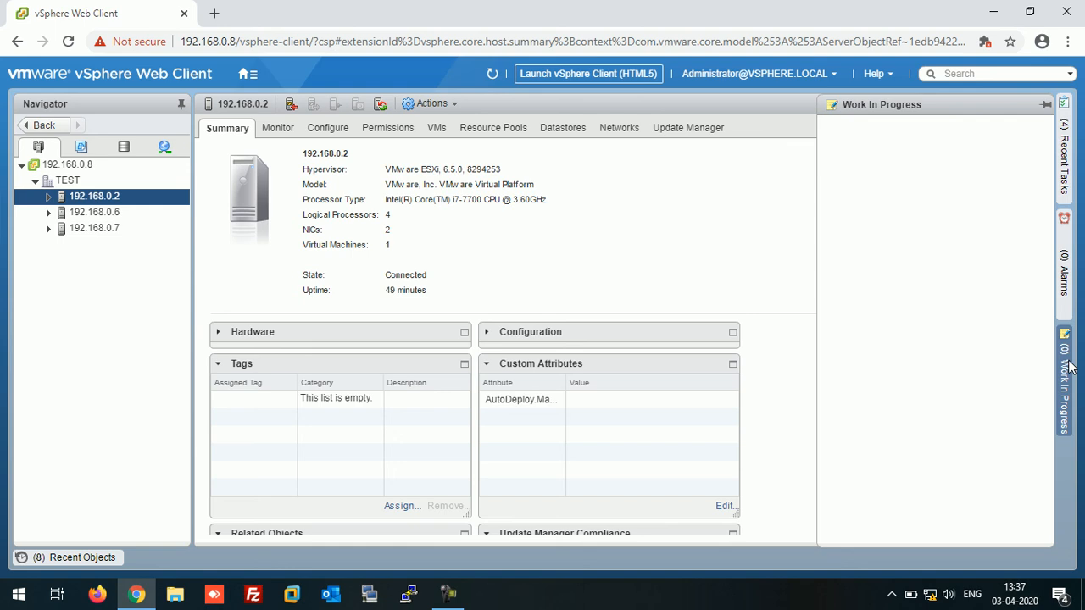
left_click(1071, 367)
left_click(1066, 182)
left_click(1066, 183)
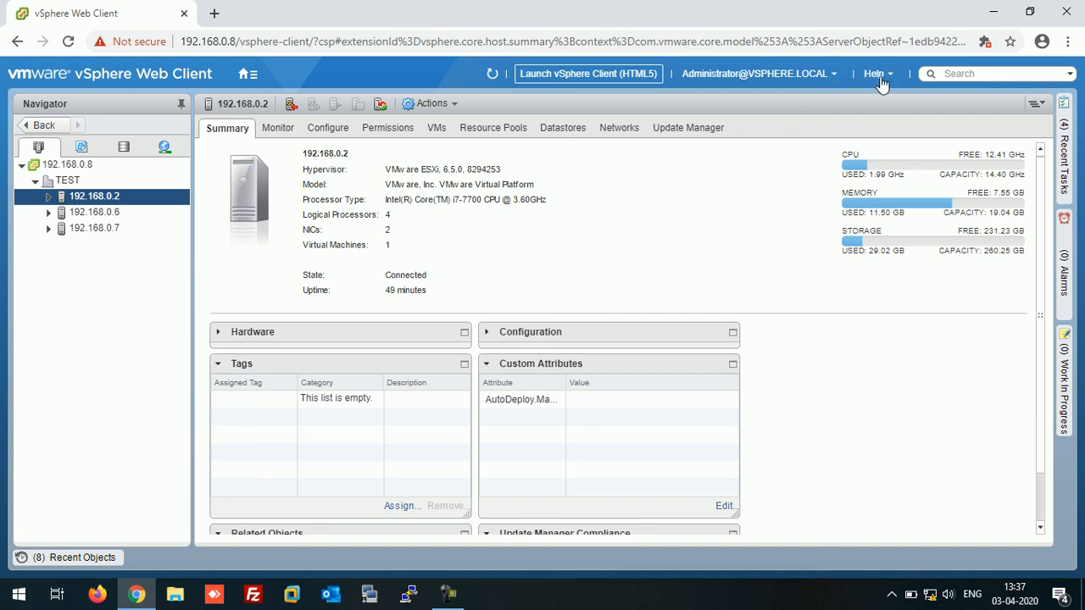
Use Layout Settings in the Administrator menu to reset to the default layout, re-docking Recent Tasks, Recent Objects and Alarms.
left_click(835, 79)
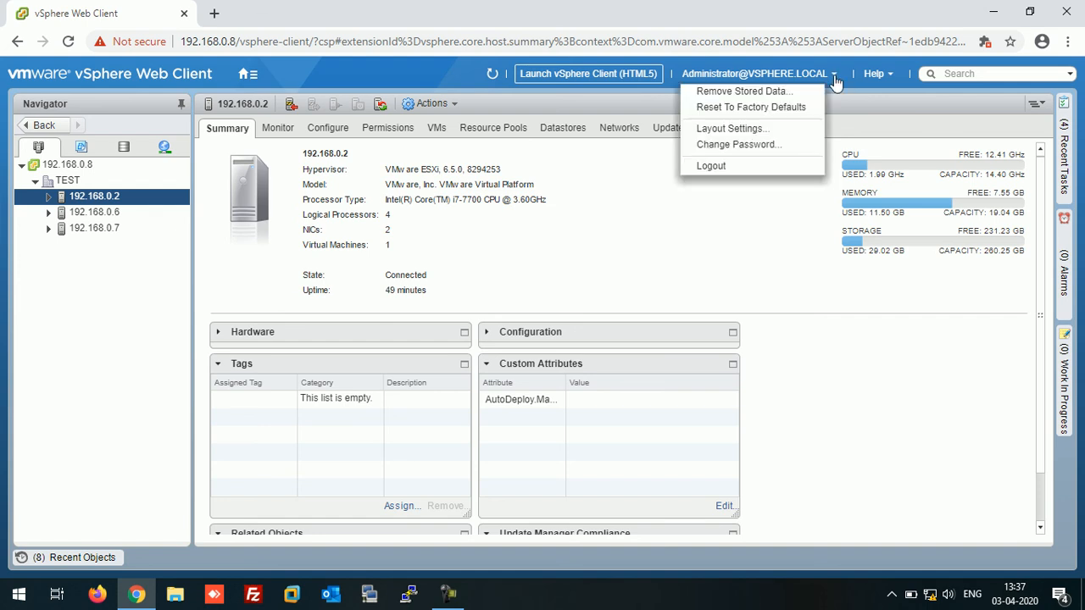
left_click(746, 129)
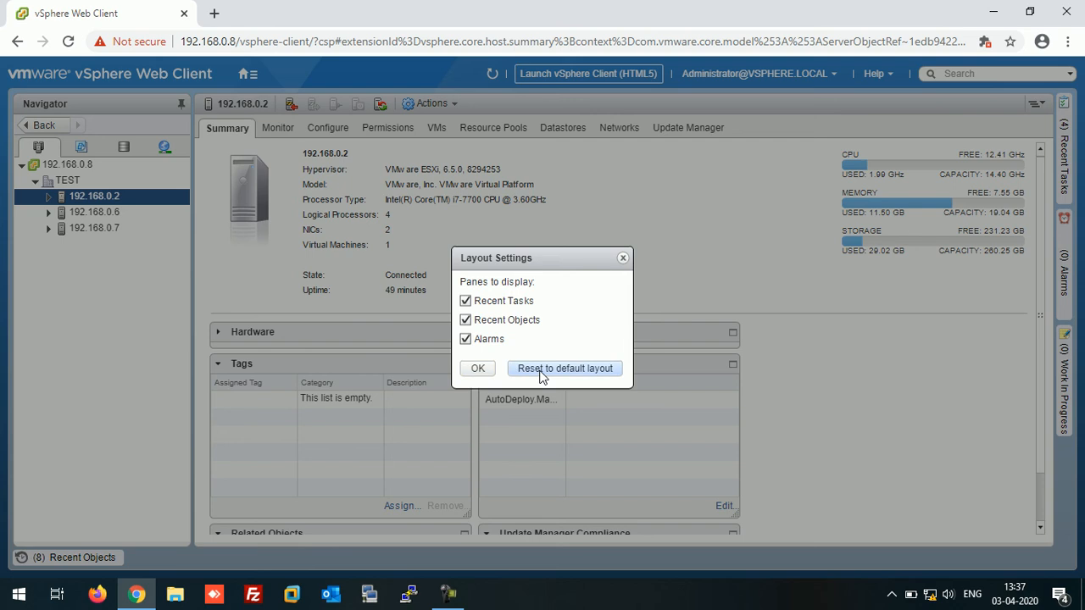
left_click(478, 370)
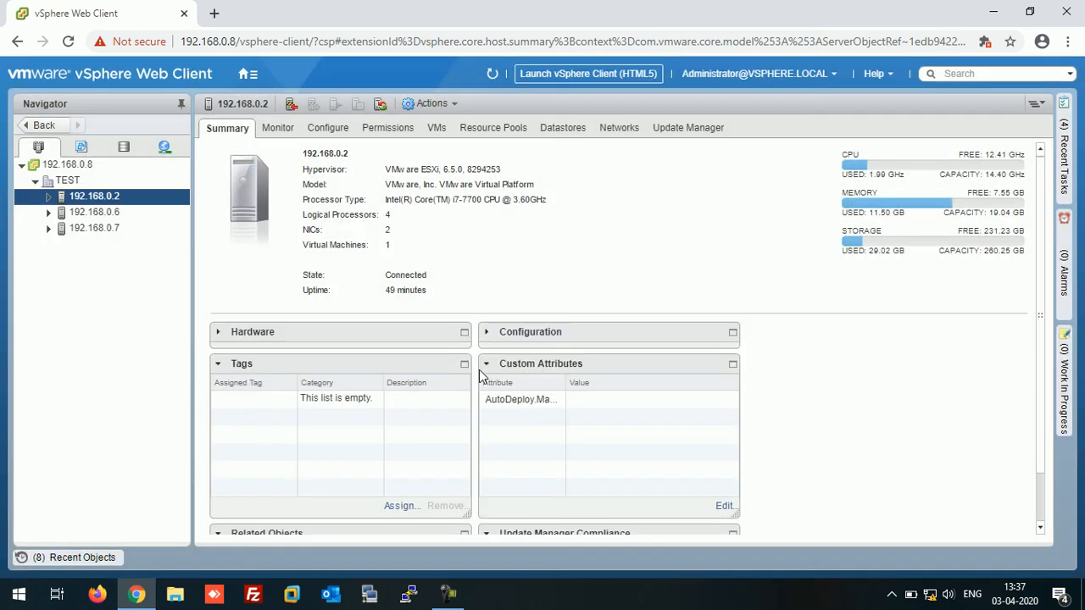
left_click(834, 75)
left_click(743, 128)
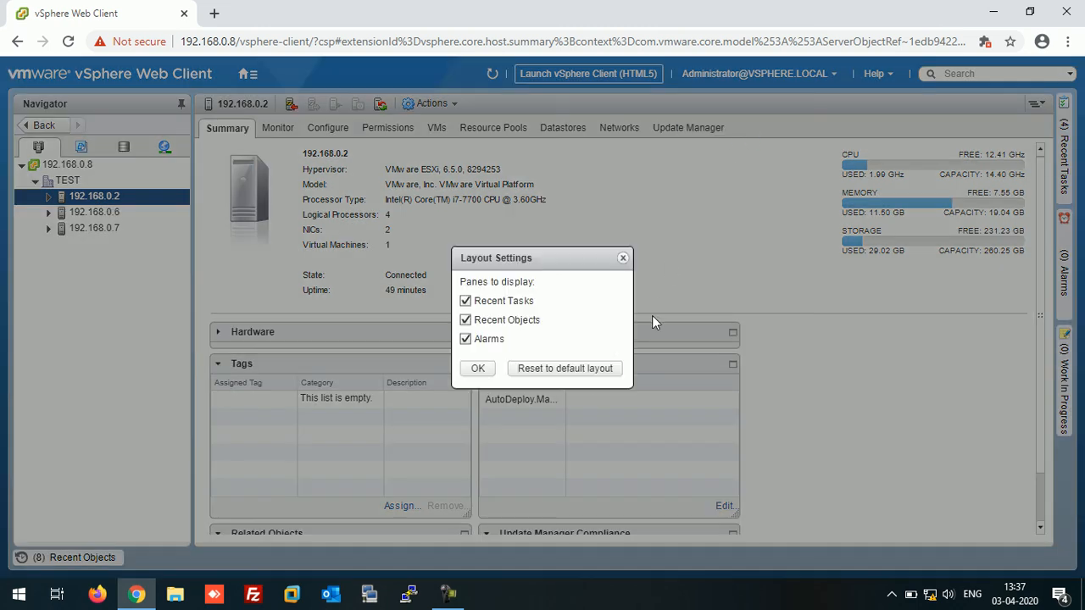
left_click(479, 370)
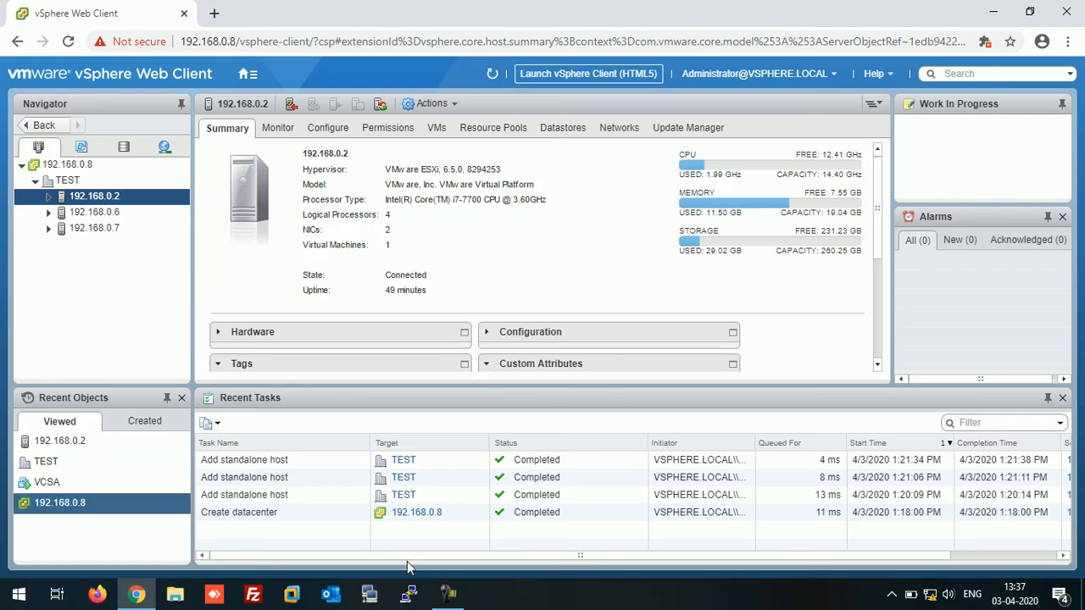